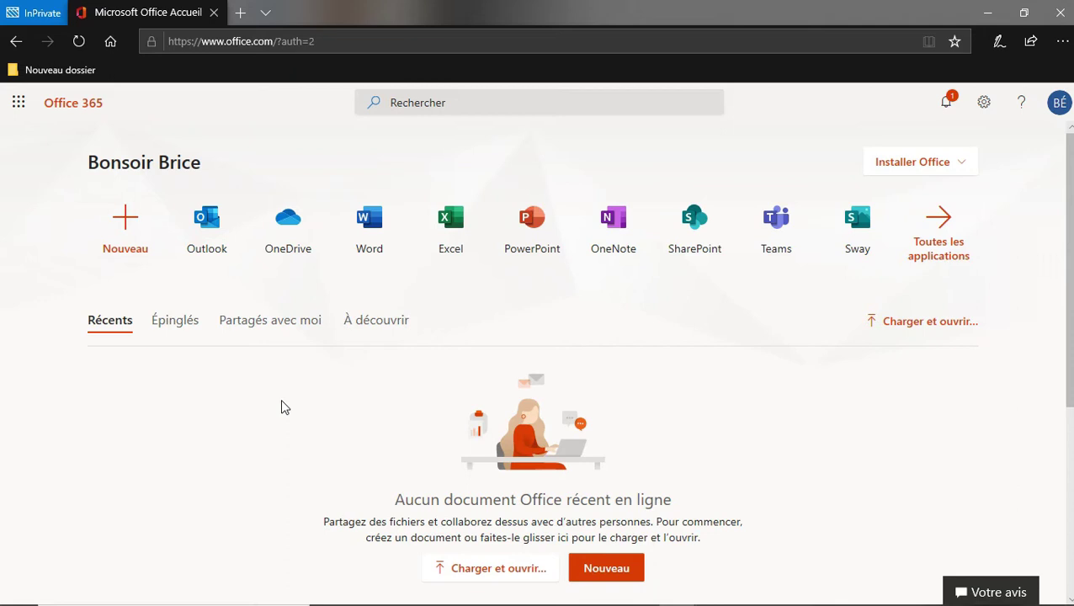
# Open Microsoft Teams from the Office 365 home page and view the QCM de TICE assignment posted in the Science team
pyautogui.click(775, 239)
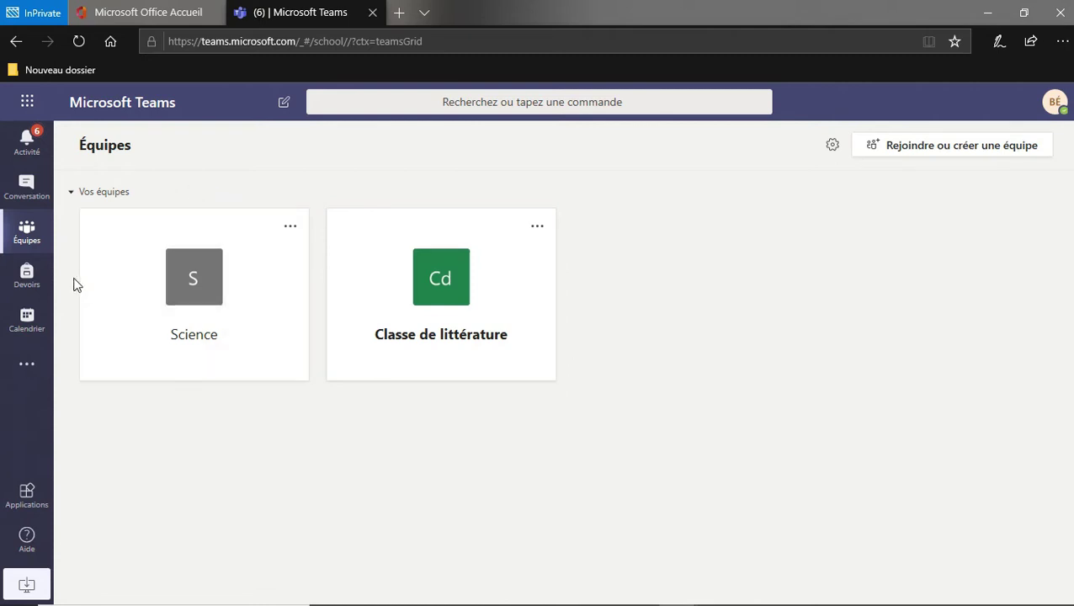
pyautogui.click(192, 301)
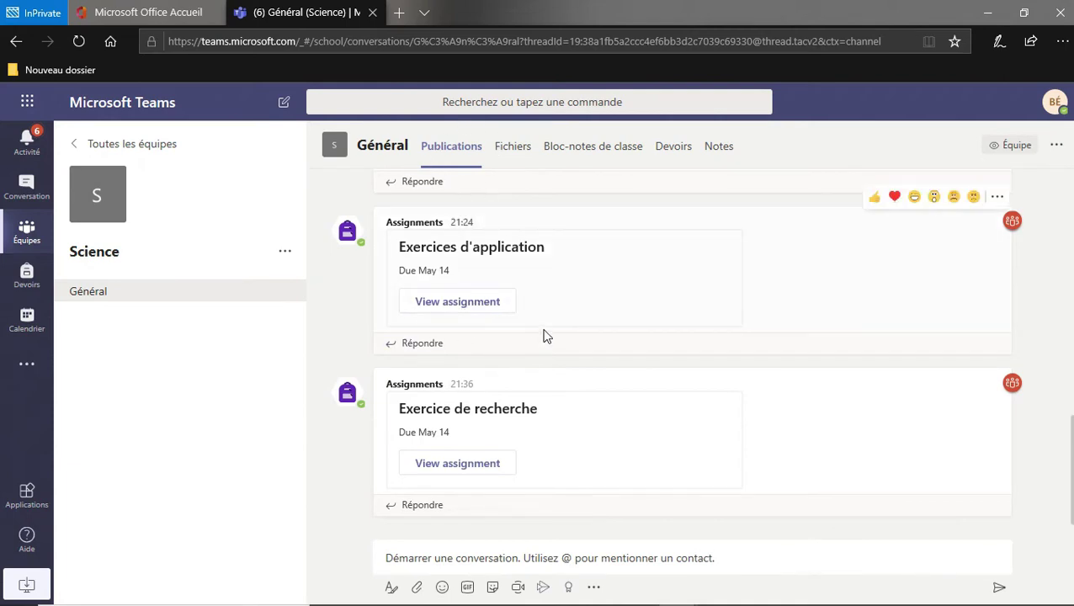
pyautogui.scroll(4, 543, 335)
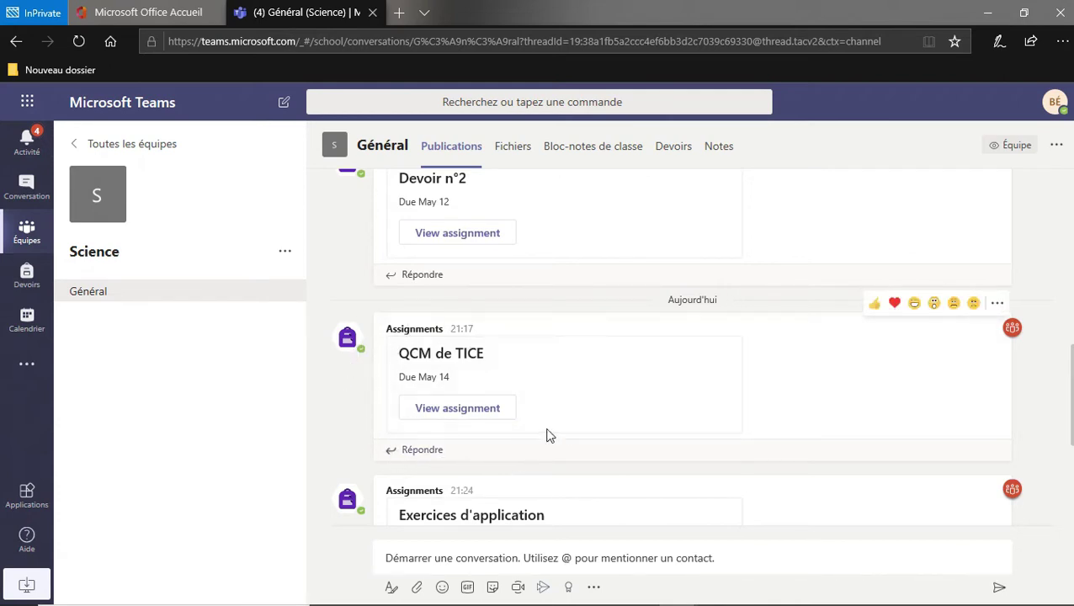
pyautogui.click(474, 419)
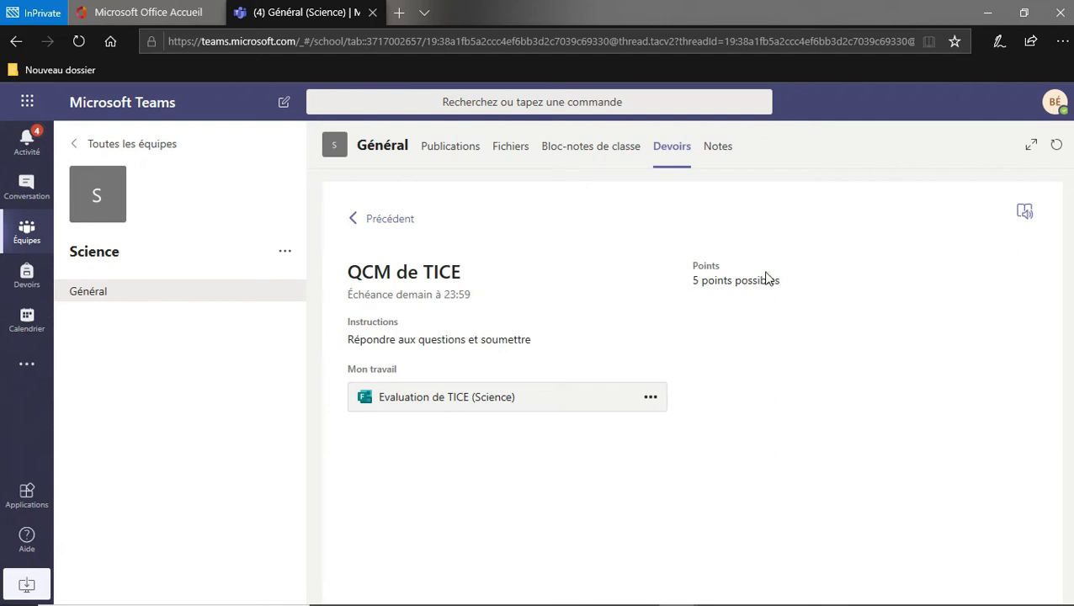
# Answer the Evaluation de TICE (Science) quiz with "Technologie de l'information et de la communication", submit it and close the form
pyautogui.click(438, 399)
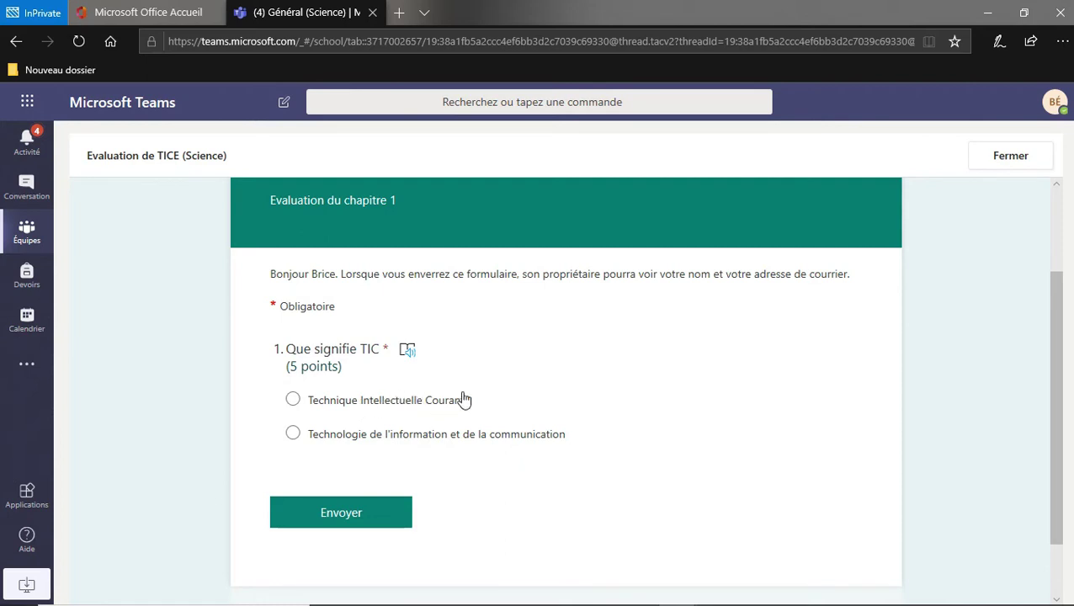
pyautogui.click(292, 434)
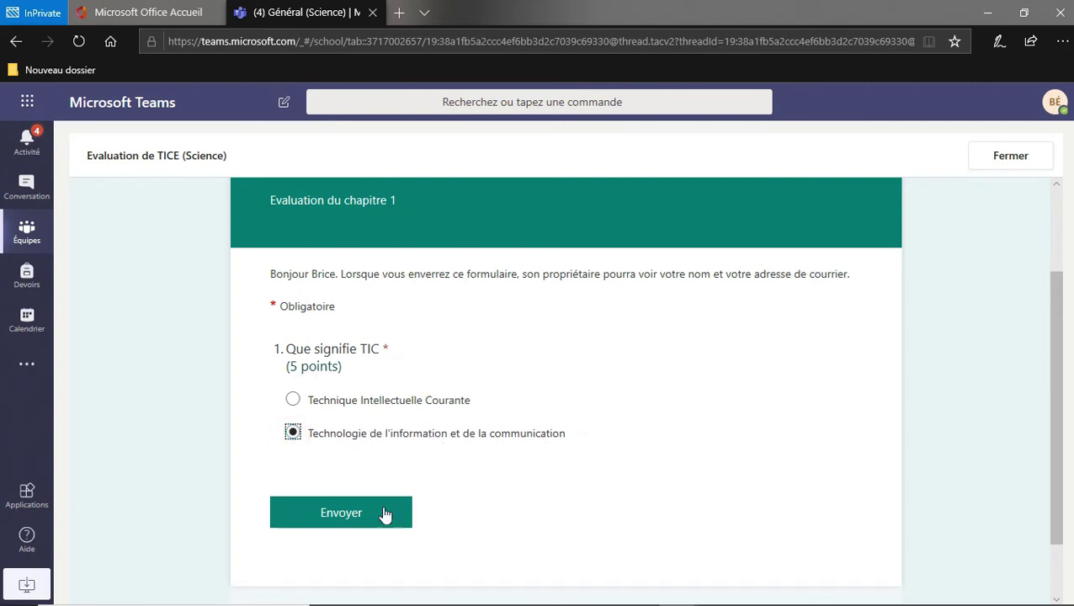
pyautogui.click(342, 515)
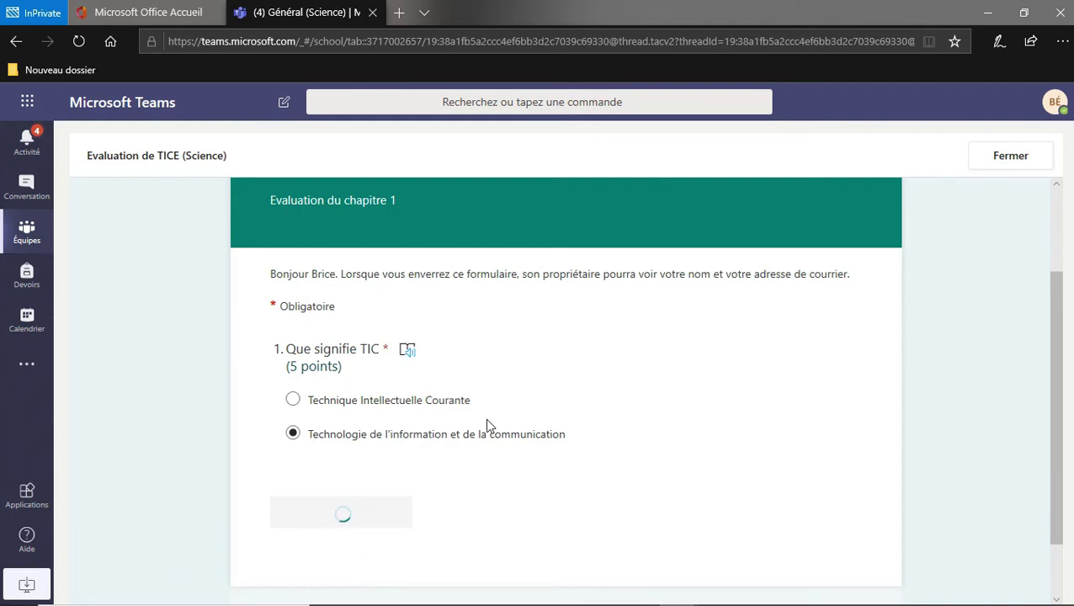
pyautogui.click(994, 167)
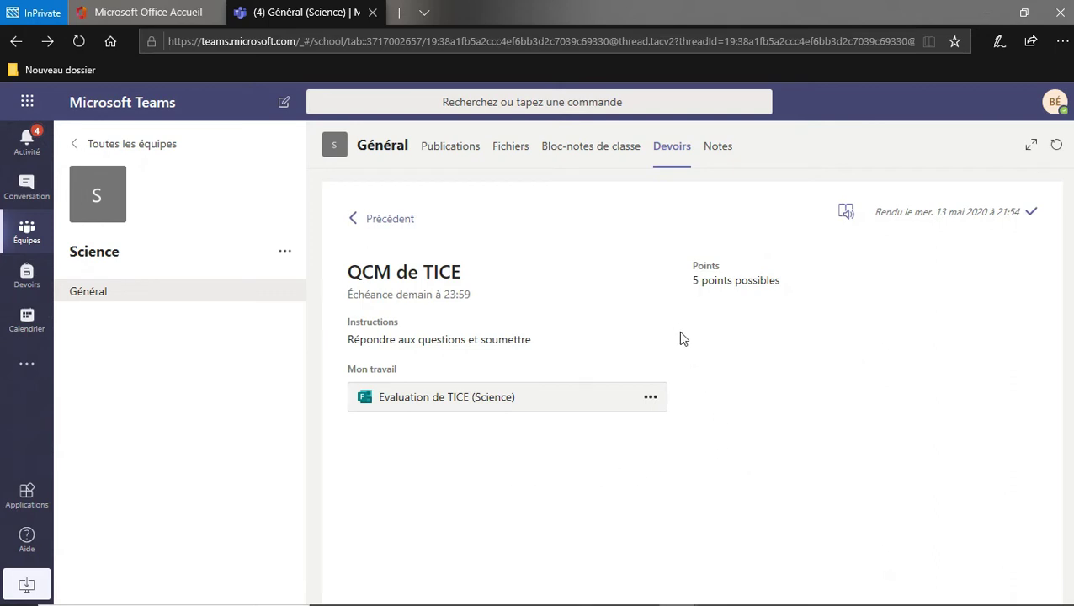
# Return to the Science assignment list, expand the completed assignments, and open the Exercices d'application assignment
pyautogui.click(352, 221)
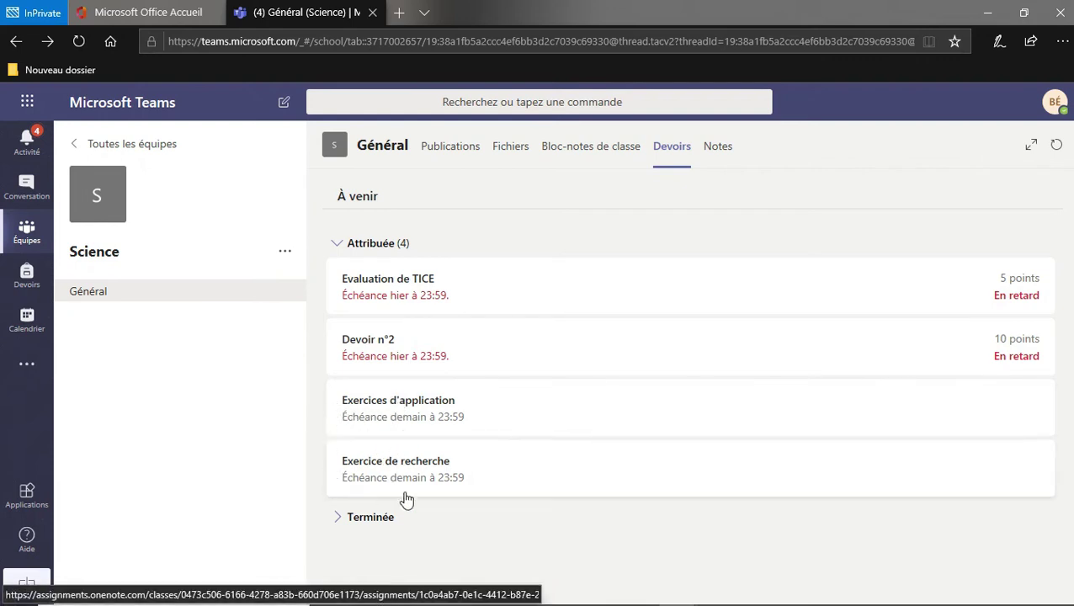
pyautogui.click(340, 518)
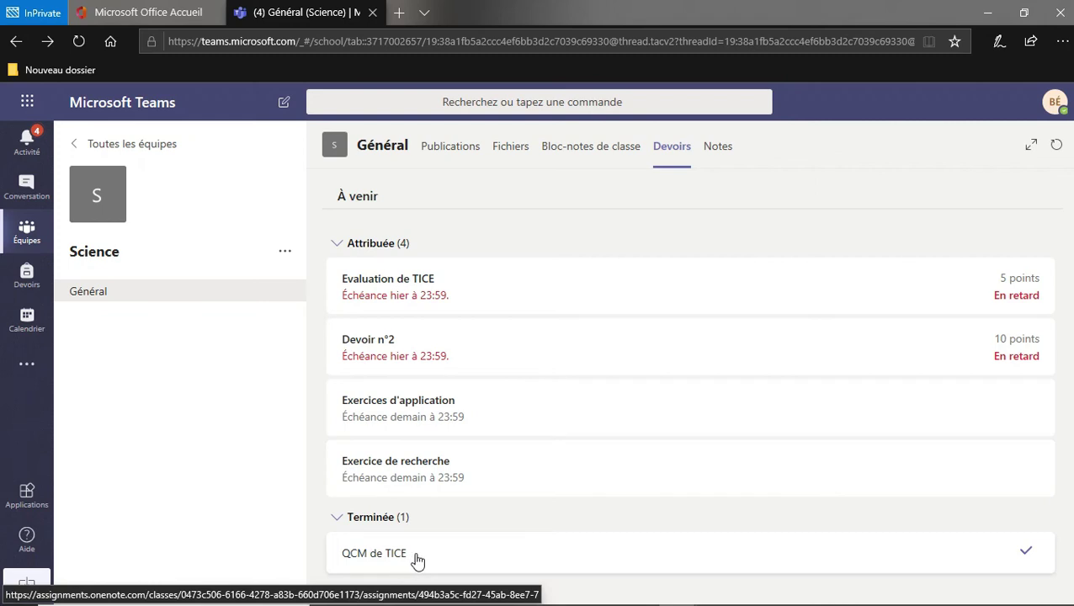
pyautogui.click(390, 409)
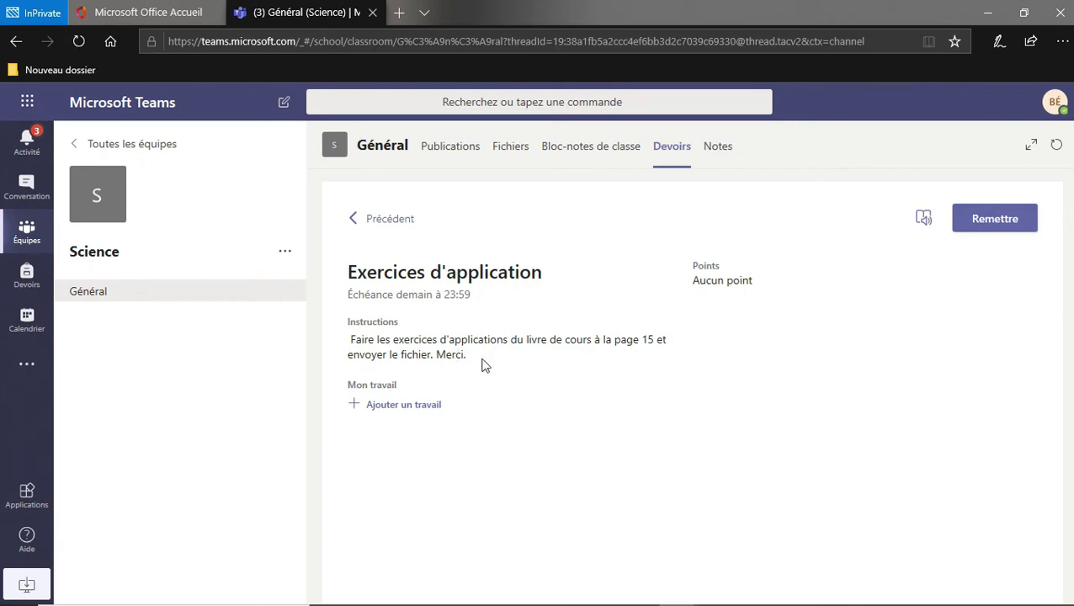
# Attach Travaux.pptx from this device's Cours folder to the Exercices d'application assignment and turn it in
pyautogui.click(405, 406)
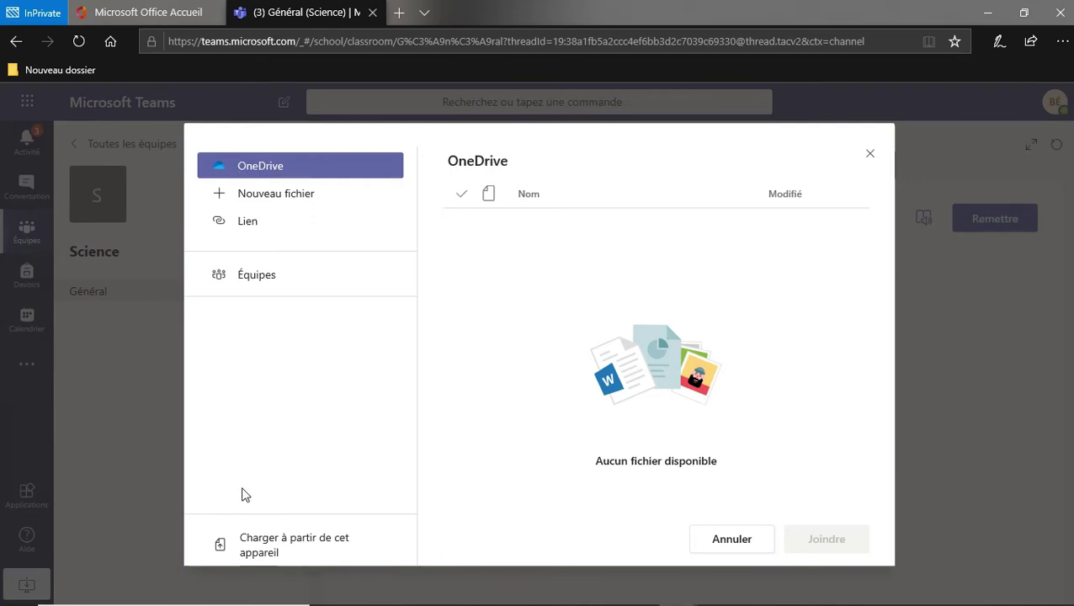
pyautogui.click(250, 560)
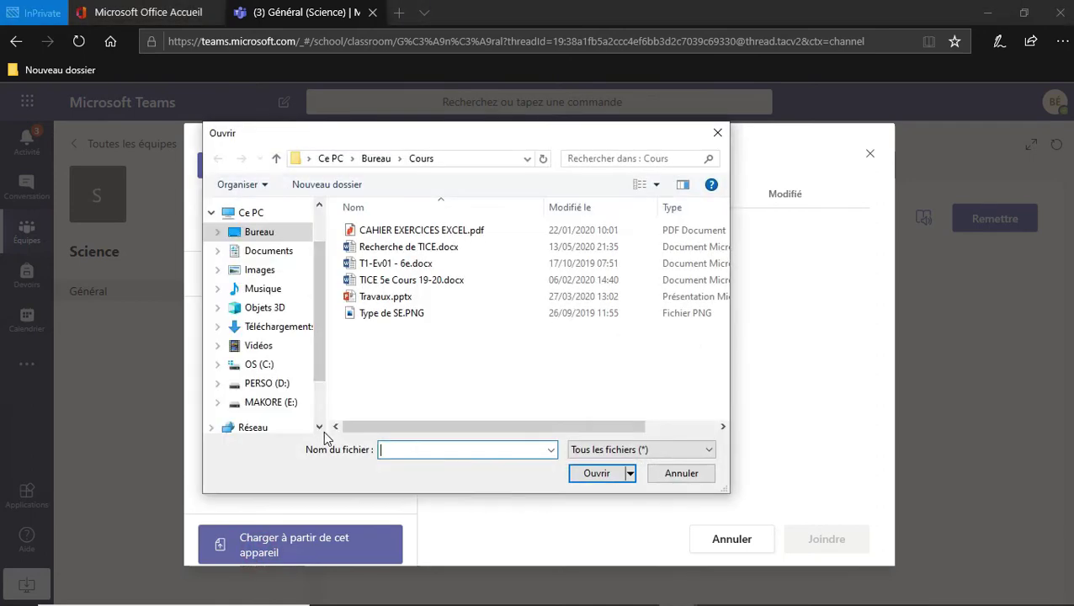
pyautogui.click(383, 298)
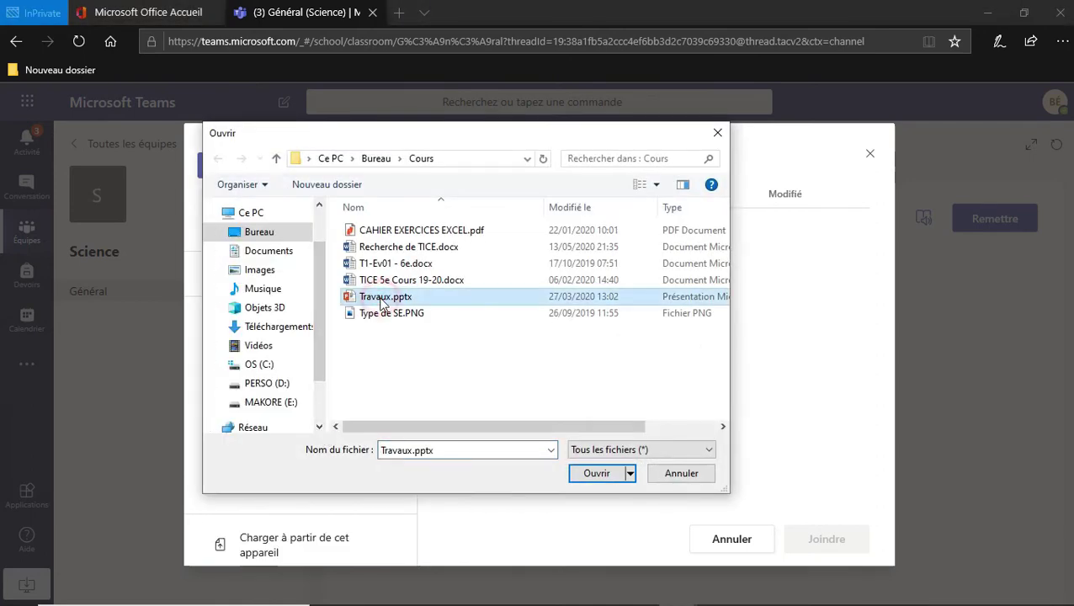
pyautogui.click(597, 474)
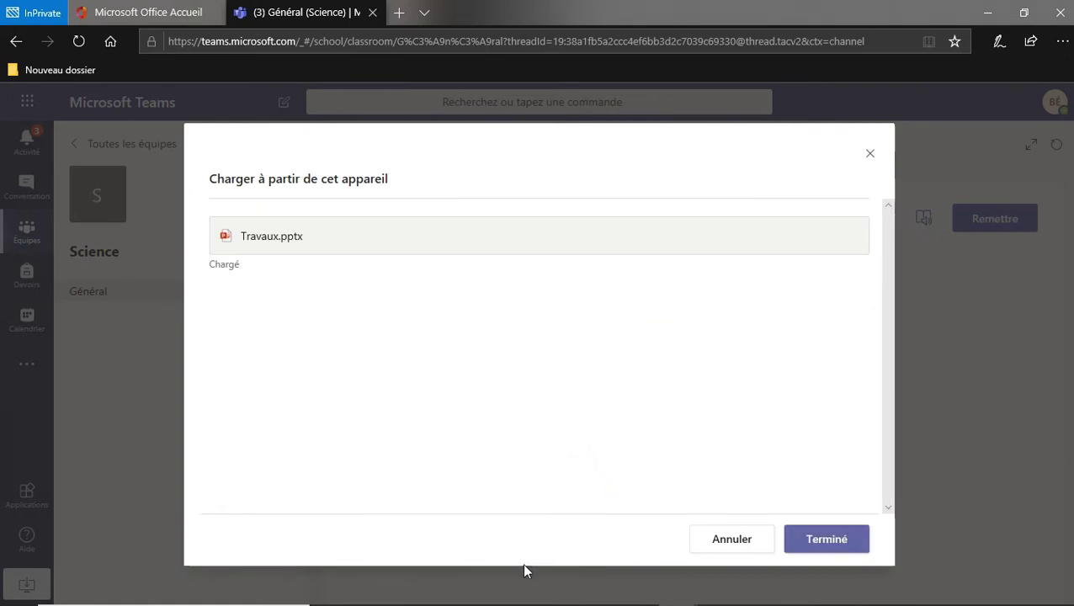
pyautogui.click(831, 543)
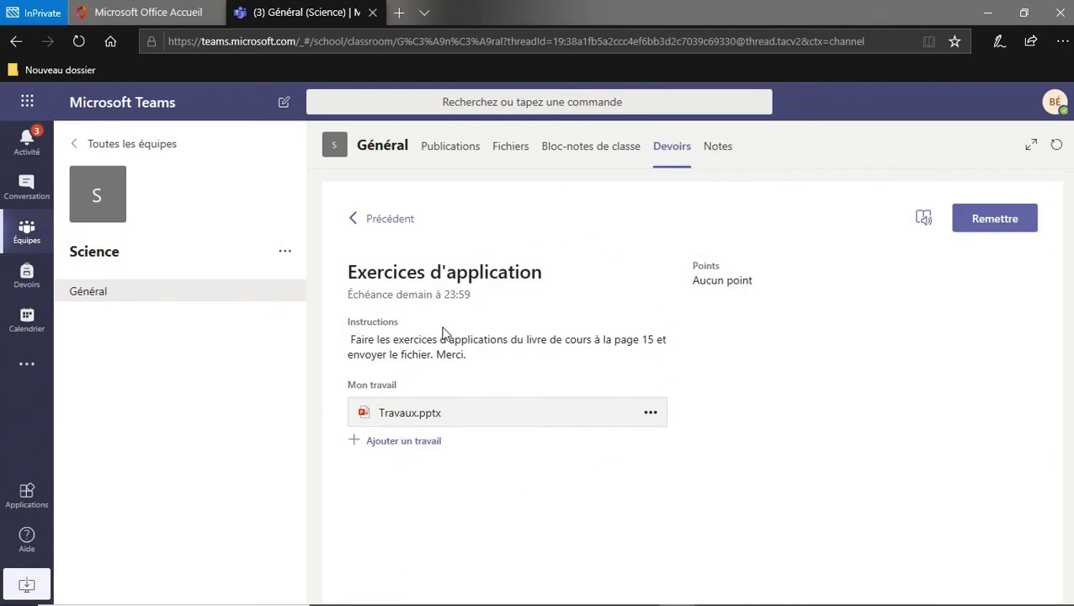
pyautogui.click(995, 220)
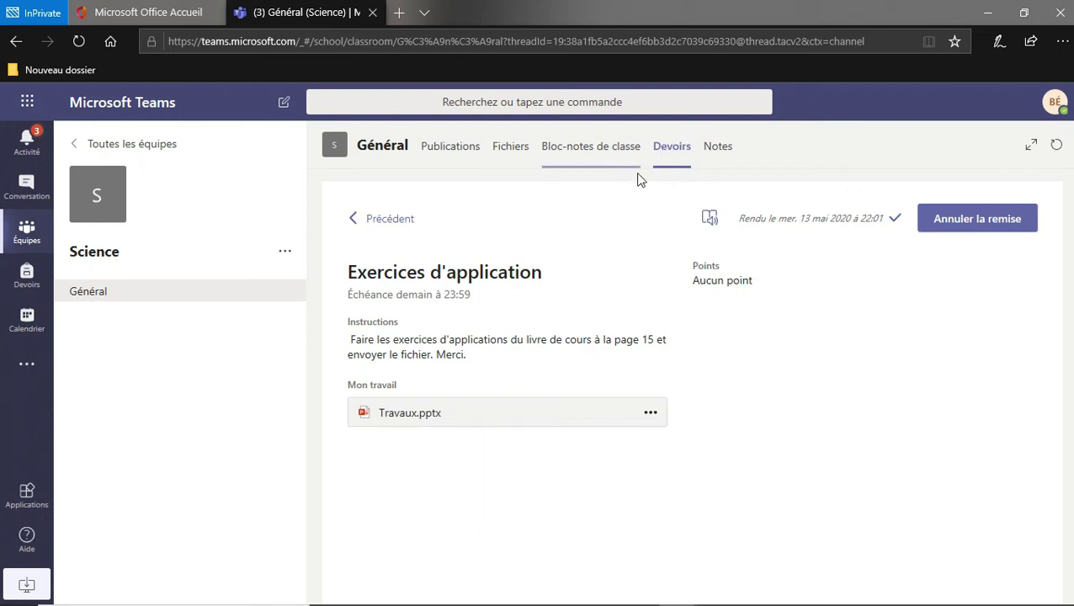
# Choose the Science class in the general assignments view and open its Exercice de recherche assignment
pyautogui.click(28, 285)
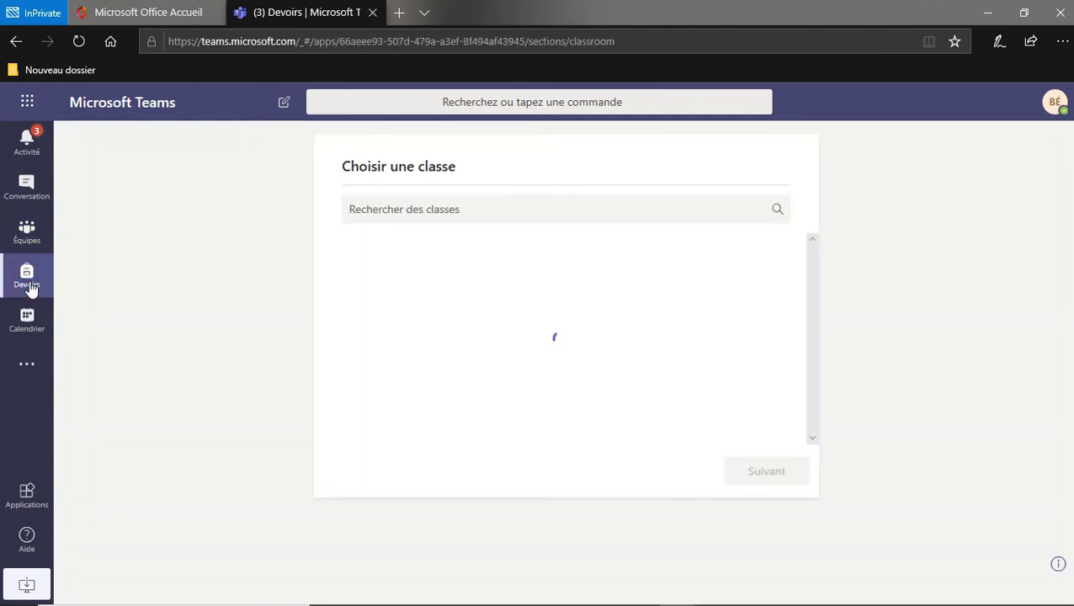
pyautogui.click(419, 318)
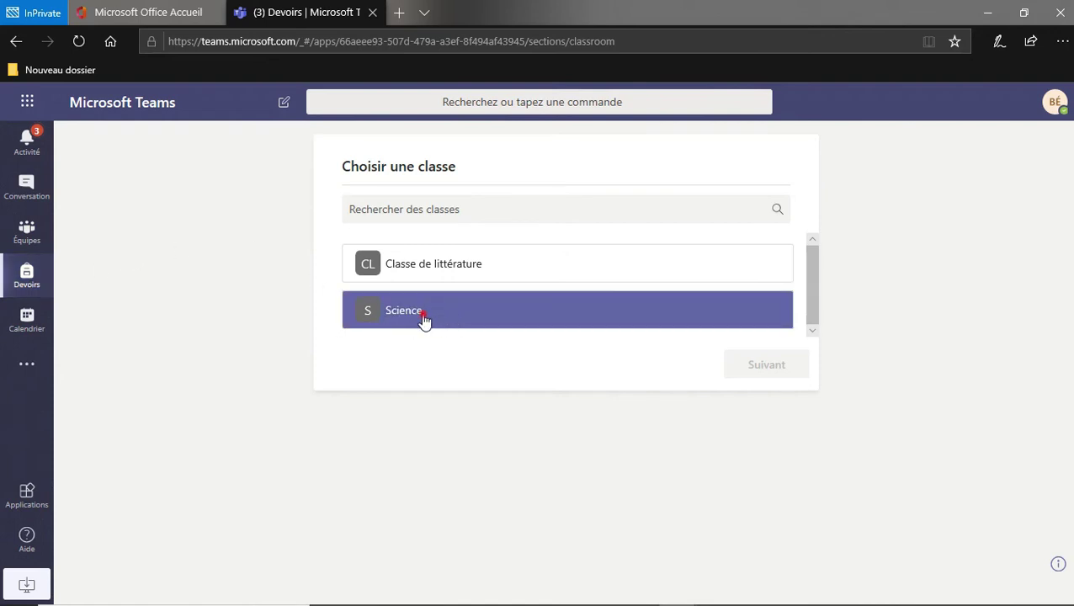
pyautogui.click(425, 320)
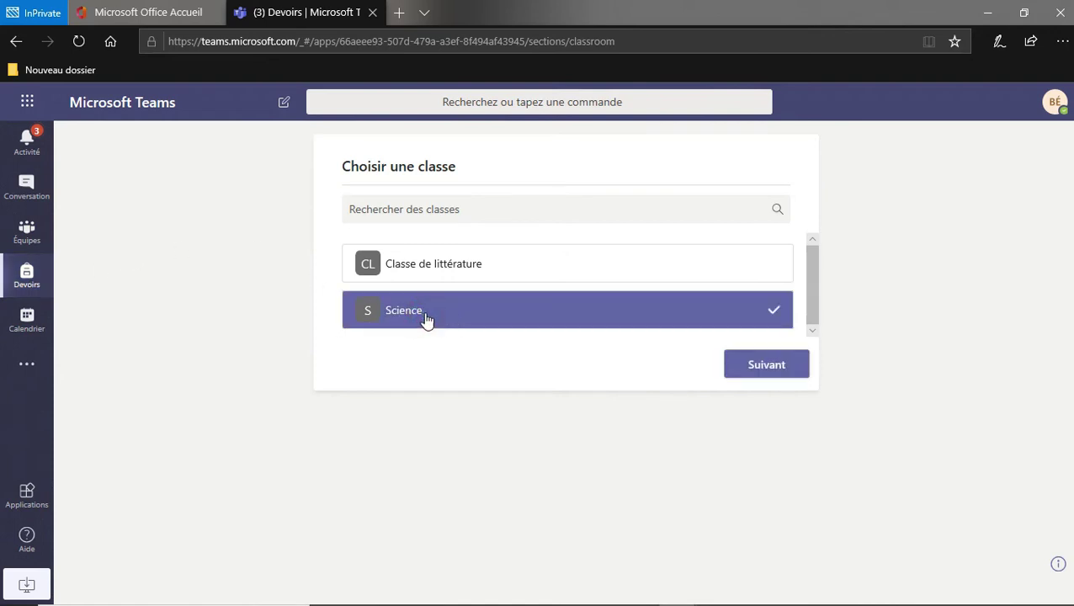
pyautogui.click(772, 373)
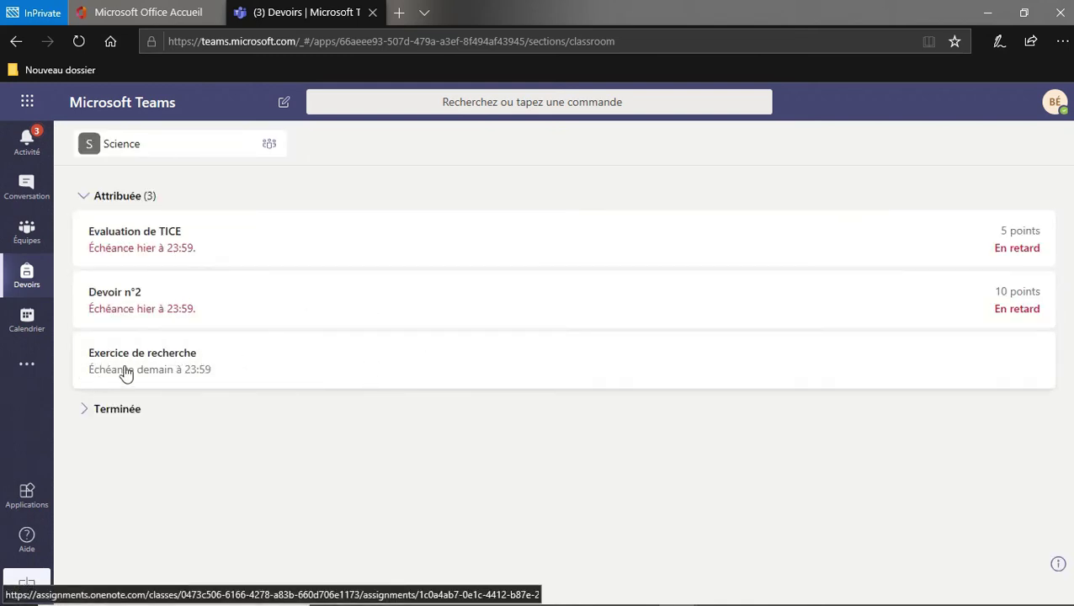
pyautogui.click(195, 358)
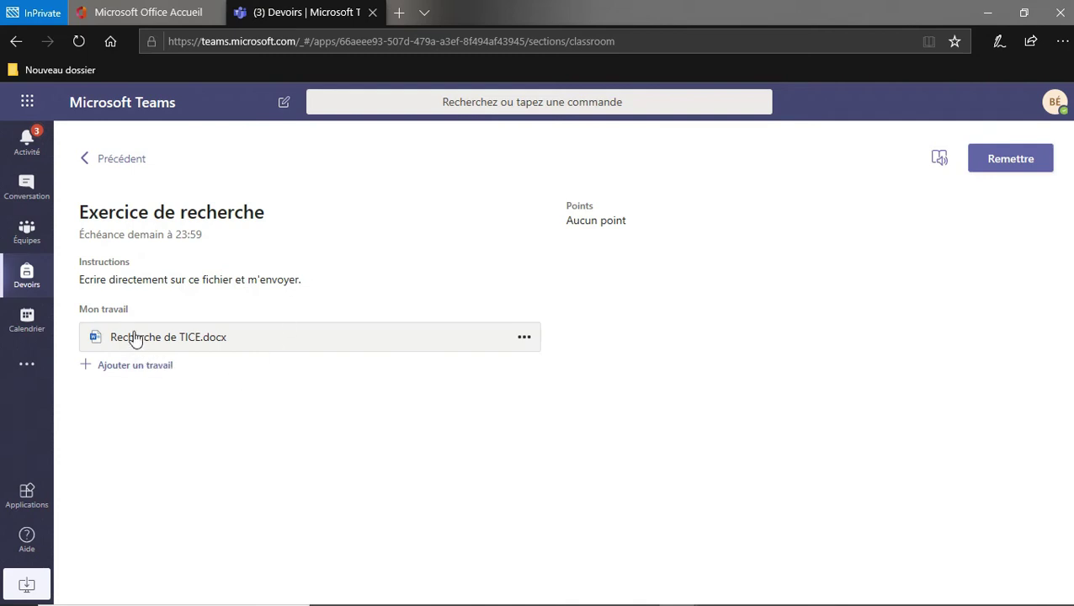
# Open the attached Recherche de TICE.docx, dismiss the privacy notice and read the question about the logo
pyautogui.click(189, 341)
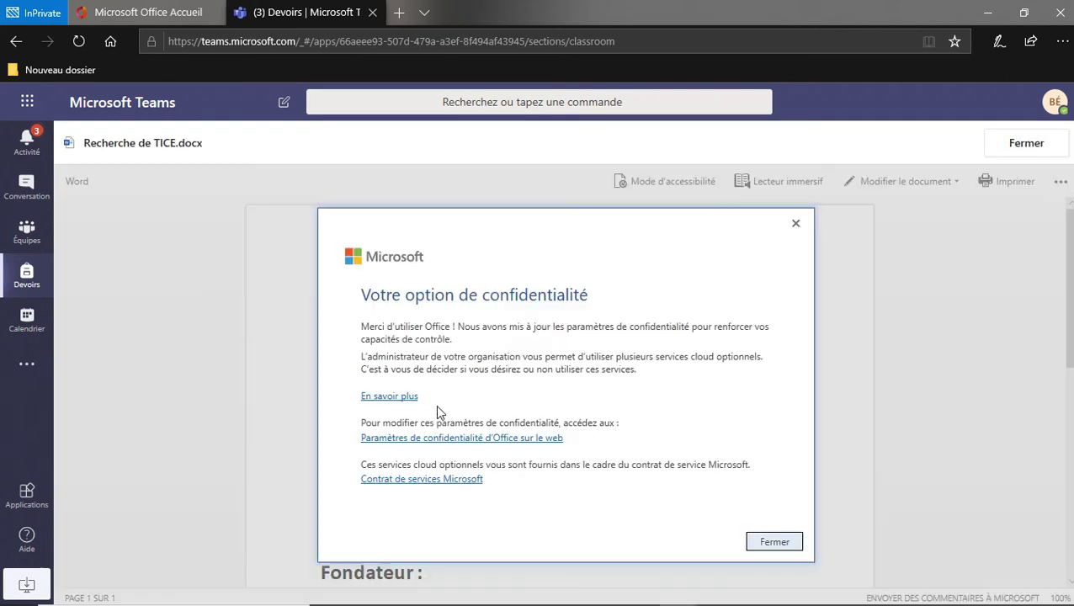
pyautogui.click(777, 543)
pyautogui.scroll(-2, 486, 377)
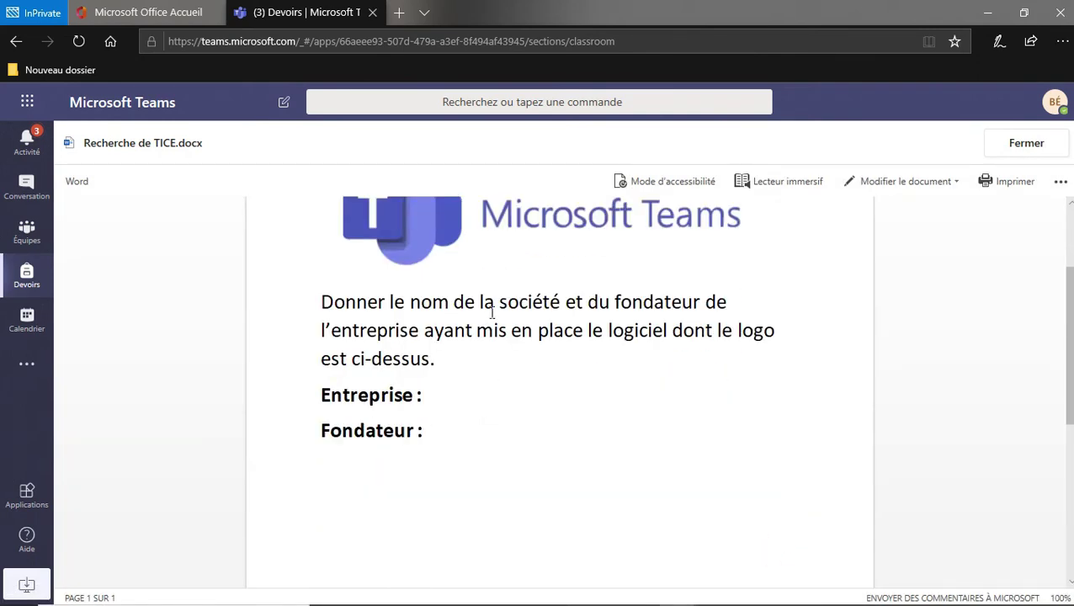
pyautogui.scroll(1, 486, 296)
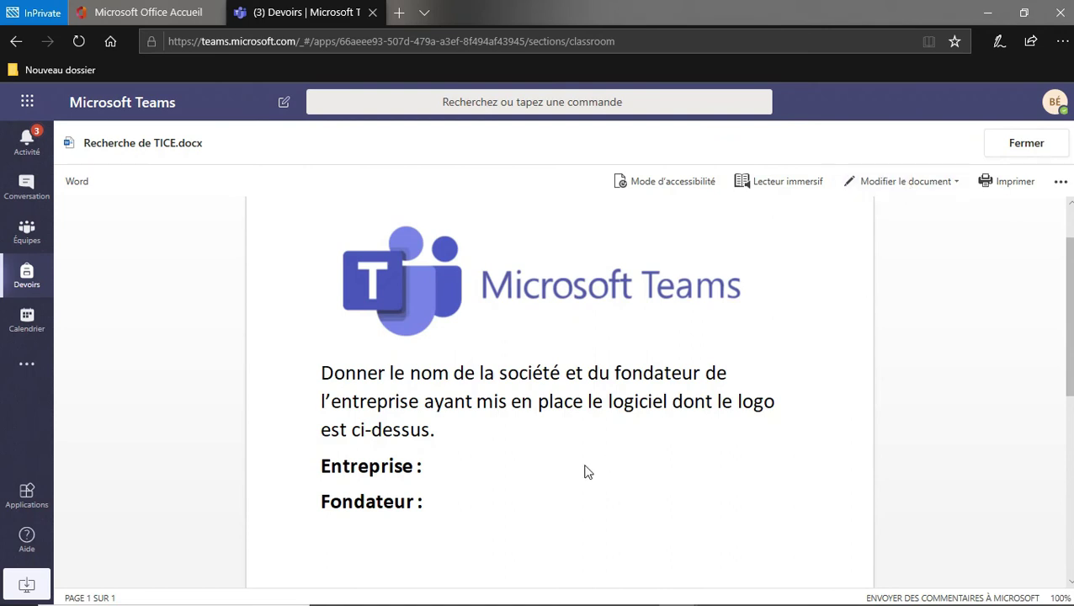
# Switch the Recherche de TICE document from reading view to editing in the browser
pyautogui.click(455, 472)
pyautogui.click(425, 467)
pyautogui.click(424, 466)
pyautogui.click(402, 472)
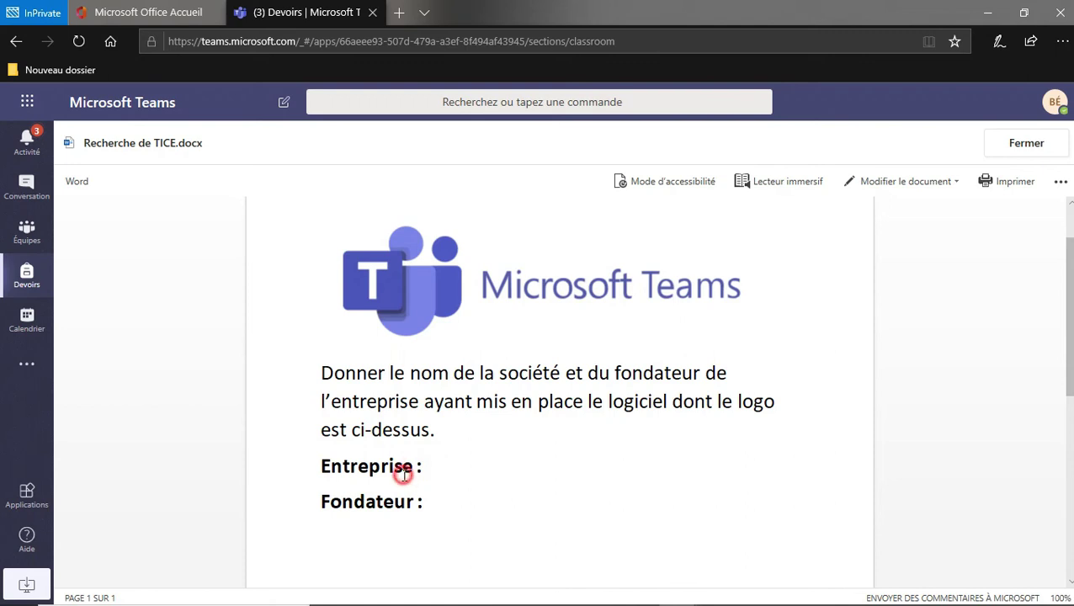
pyautogui.click(924, 187)
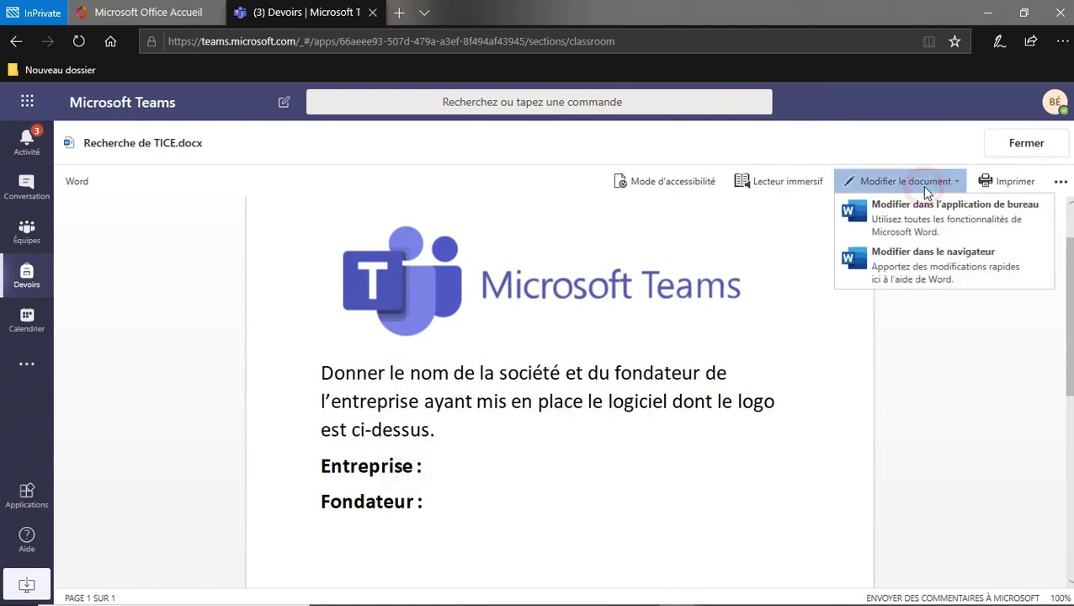
pyautogui.click(901, 270)
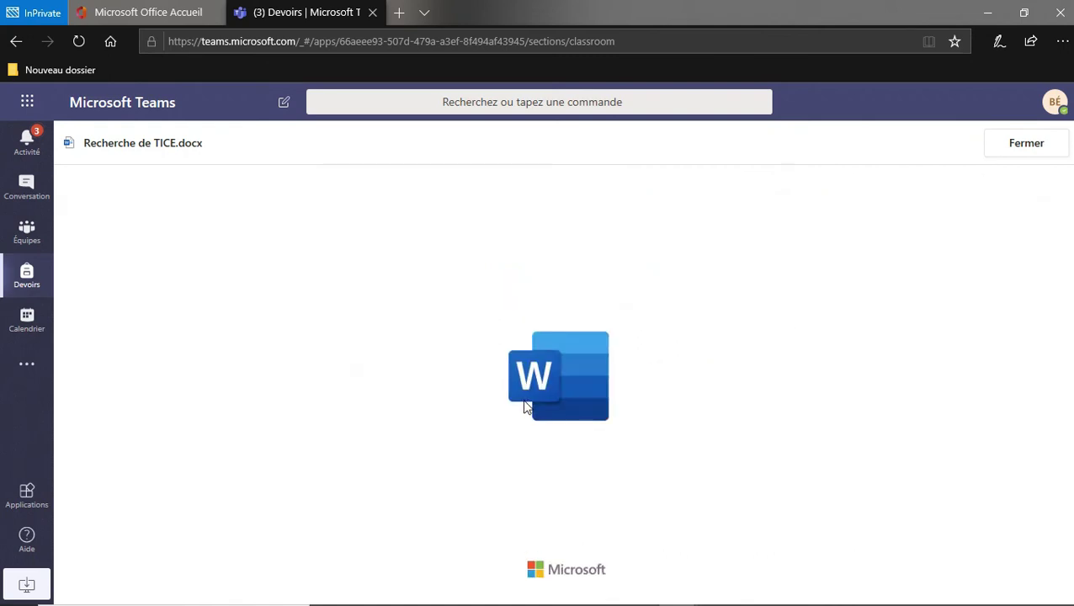
# Fill in the document's answers with Microsoft for Entreprise and Bill Gates for Fondateur
pyautogui.scroll(1, 520, 375)
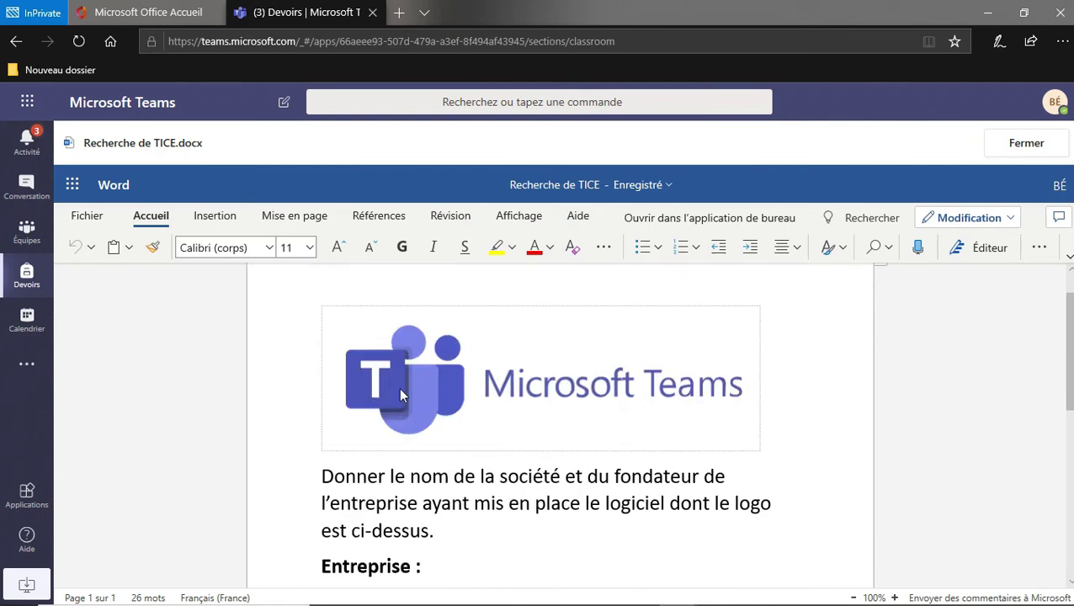
pyautogui.scroll(-1, 427, 486)
pyautogui.click(427, 480)
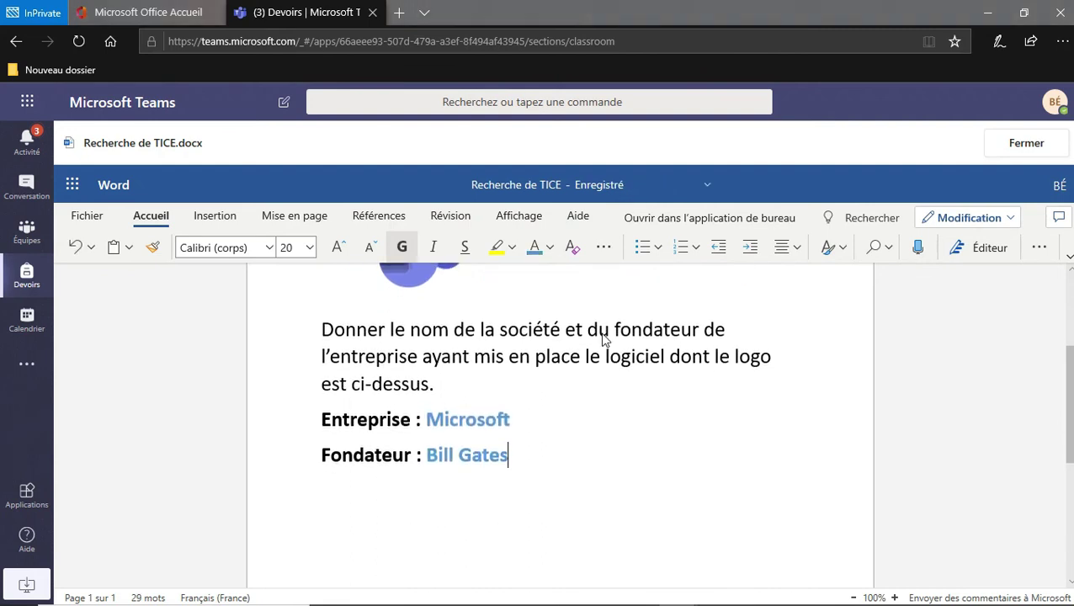
pyautogui.scroll(-1, 576, 383)
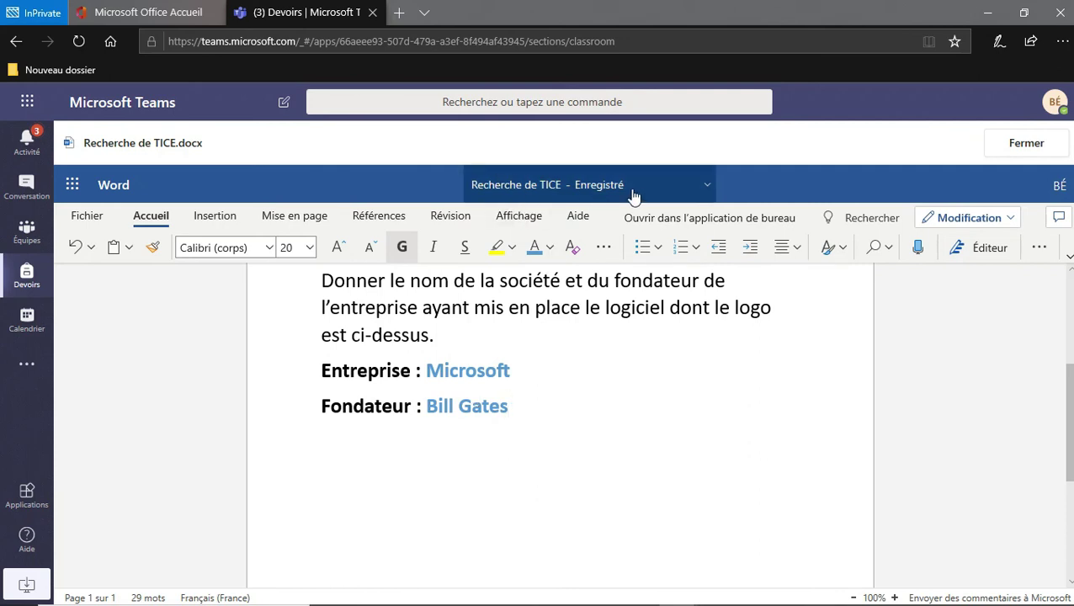
# Close the completed Recherche de TICE document and turn in the Exercice de recherche assignment
pyautogui.click(706, 185)
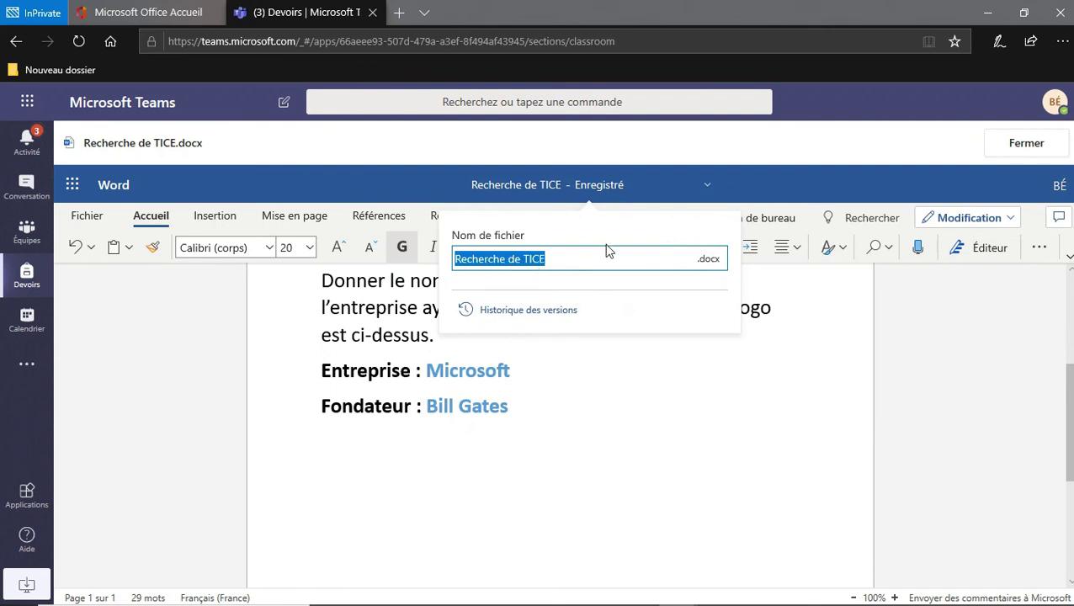
pyautogui.click(753, 182)
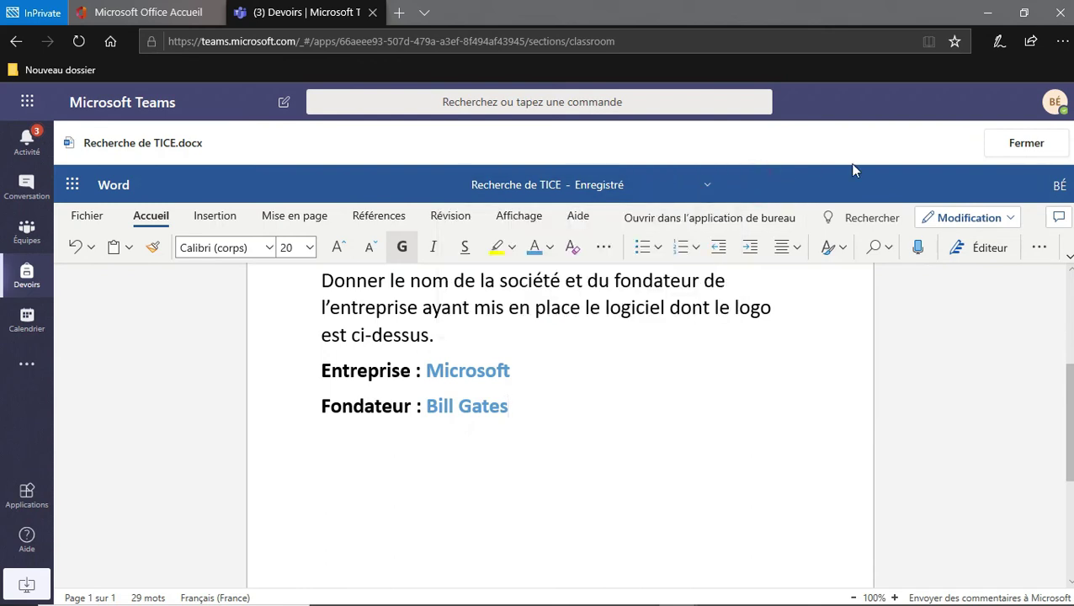
pyautogui.click(1033, 142)
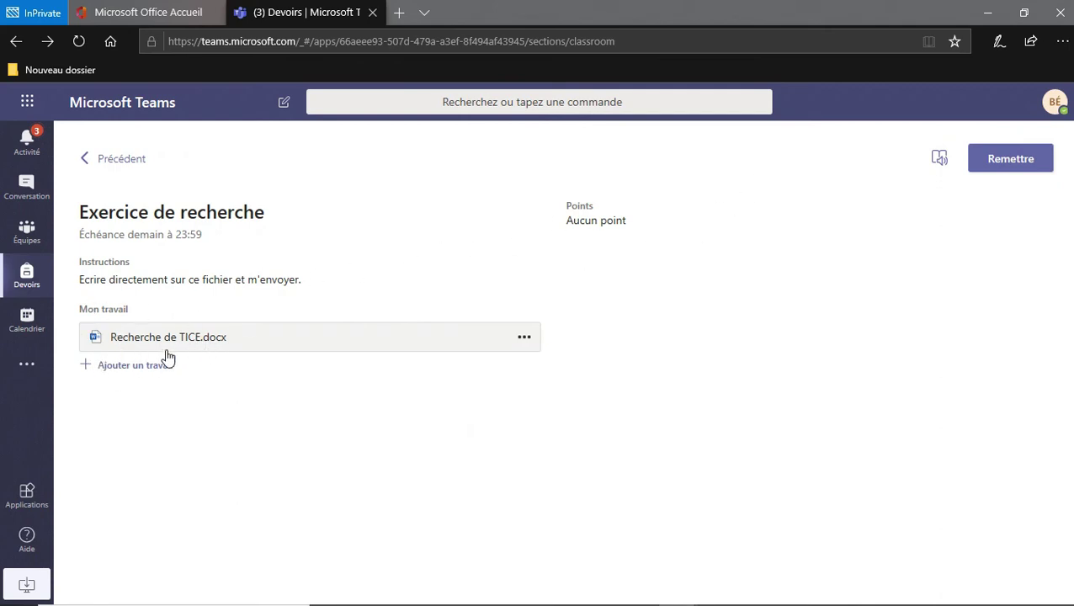
pyautogui.click(1007, 167)
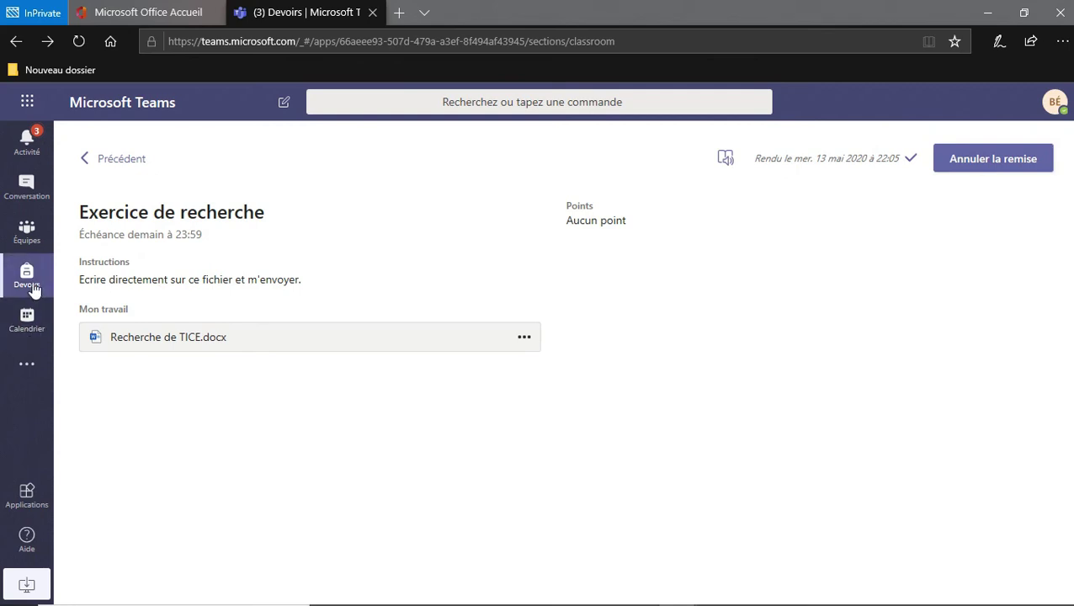
# Return to the Science assignment list and expand the completed assignments to check the submitted work
pyautogui.click(94, 158)
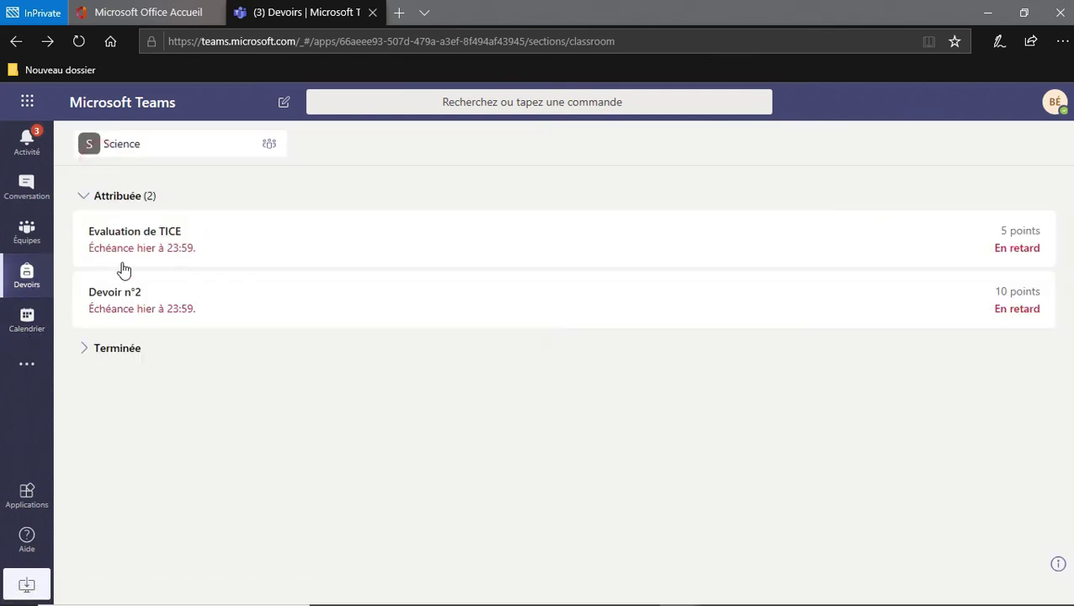
pyautogui.click(127, 348)
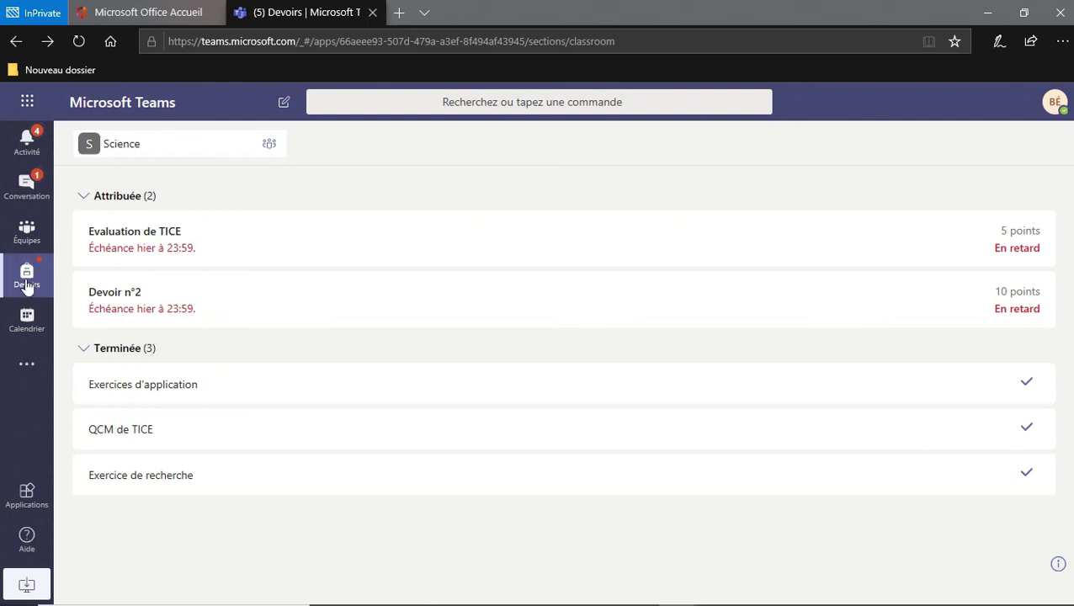
# Reopen the Science class's assignments and view the teacher's feedback on the completed Exercices d'application assignment
pyautogui.click(26, 285)
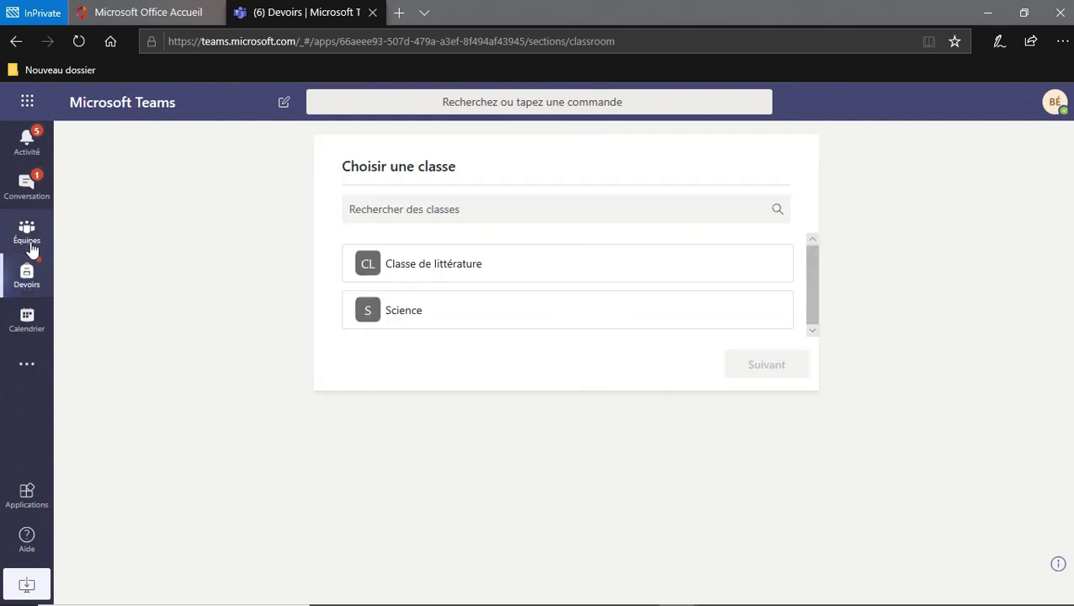
pyautogui.click(449, 310)
pyautogui.click(448, 311)
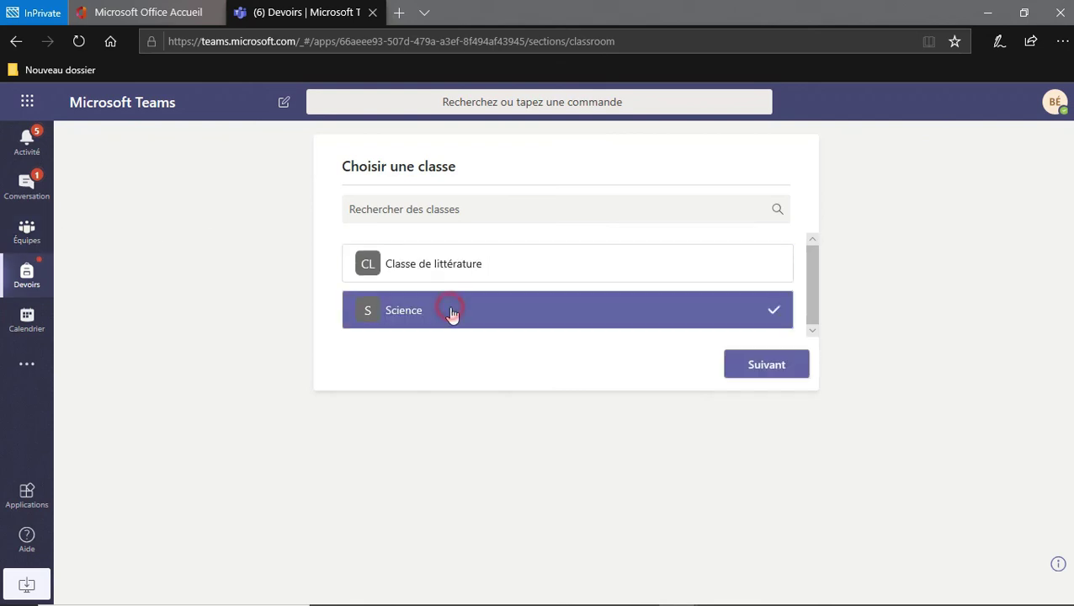
pyautogui.click(744, 365)
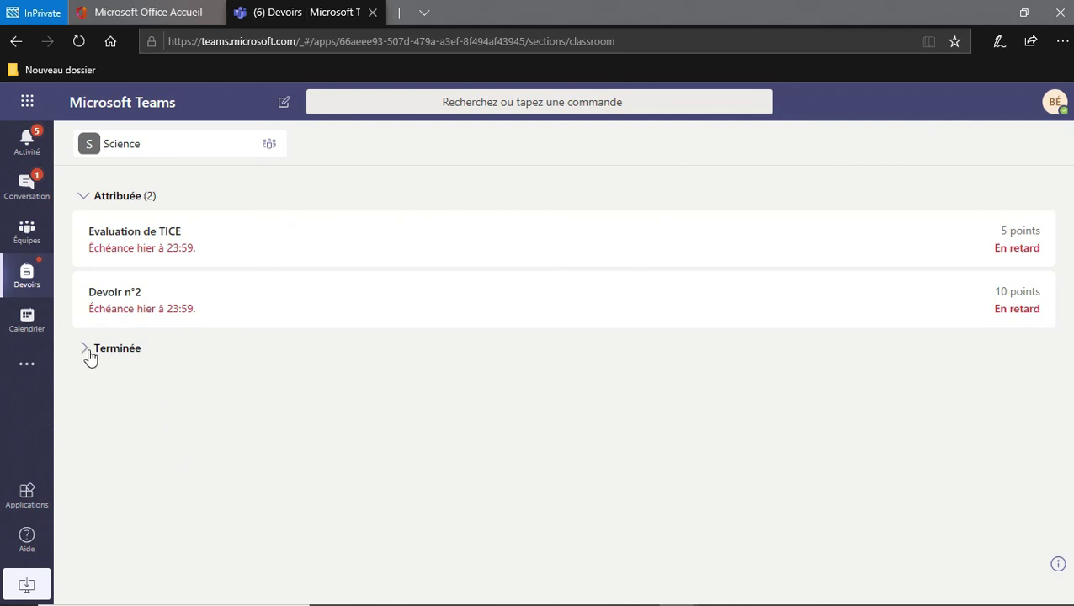
pyautogui.click(90, 353)
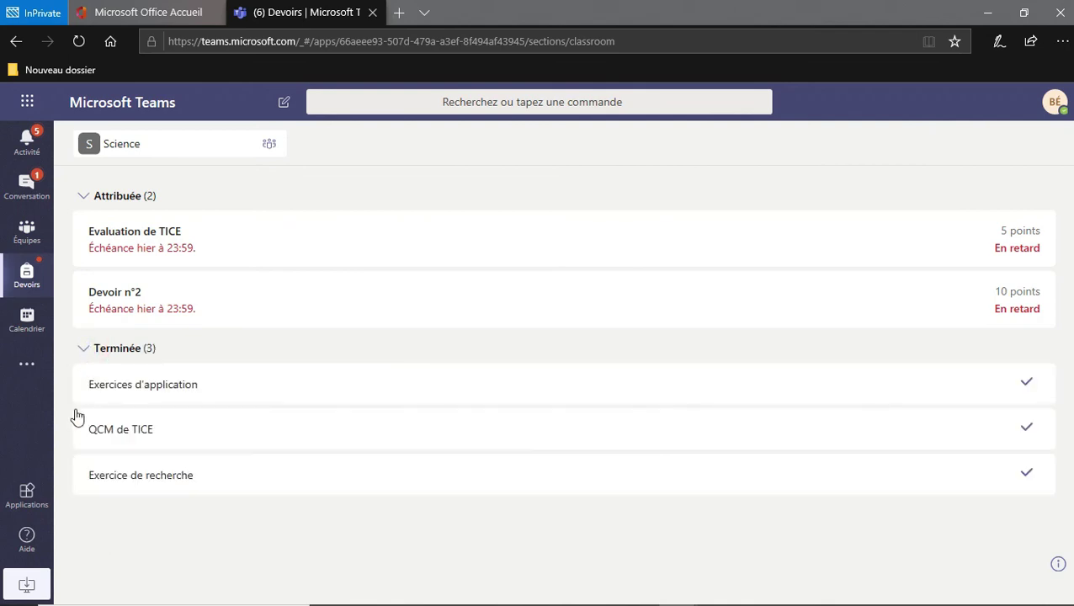
pyautogui.click(317, 390)
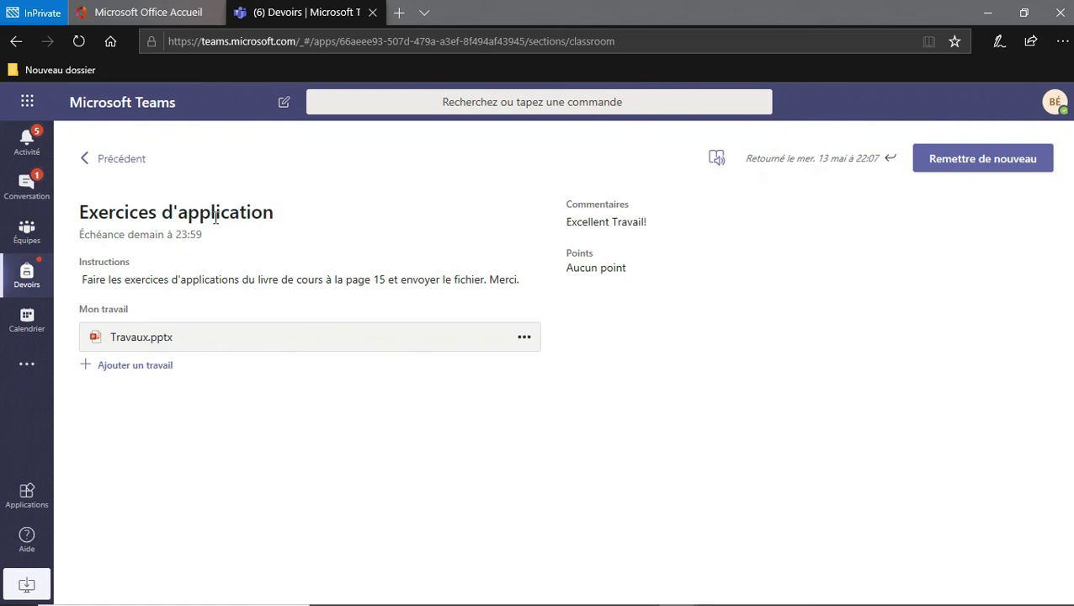
# Go back to the completed assignments and view the grade and feedback for QCM de TICE
pyautogui.click(93, 160)
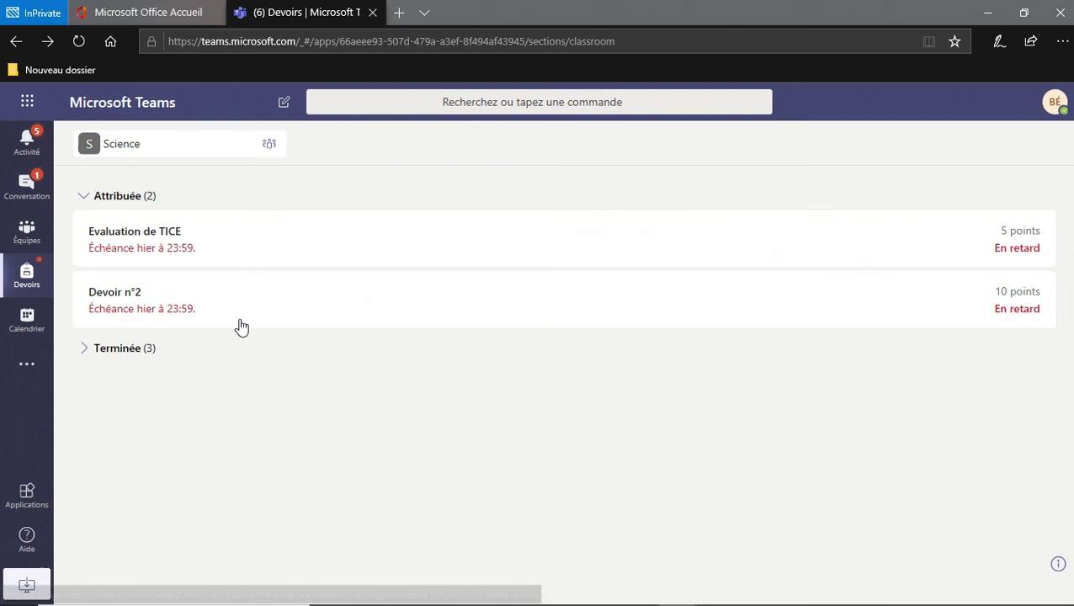
pyautogui.click(94, 351)
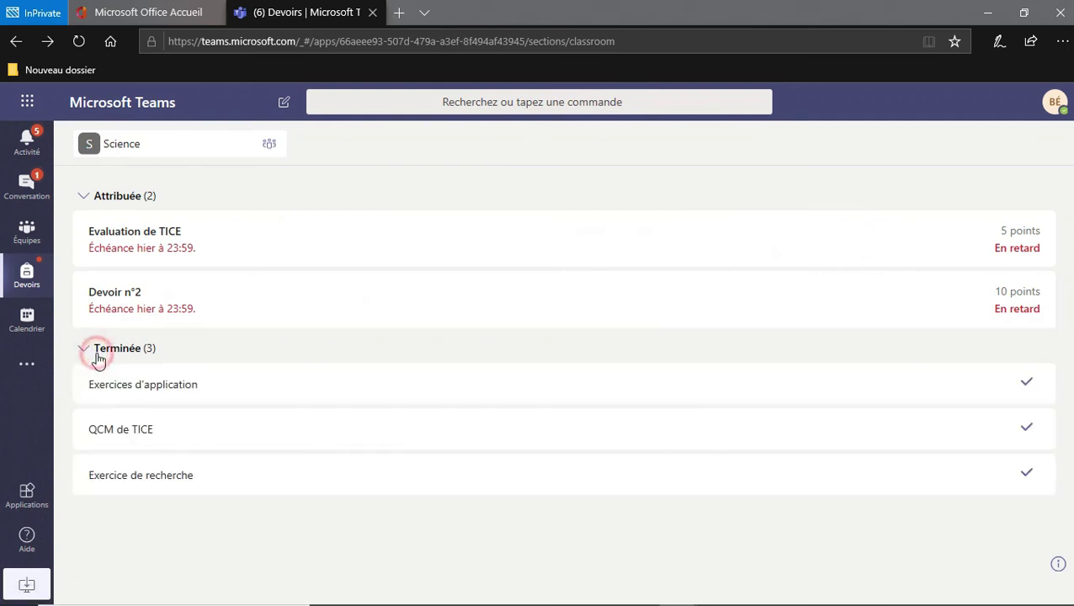
pyautogui.click(172, 431)
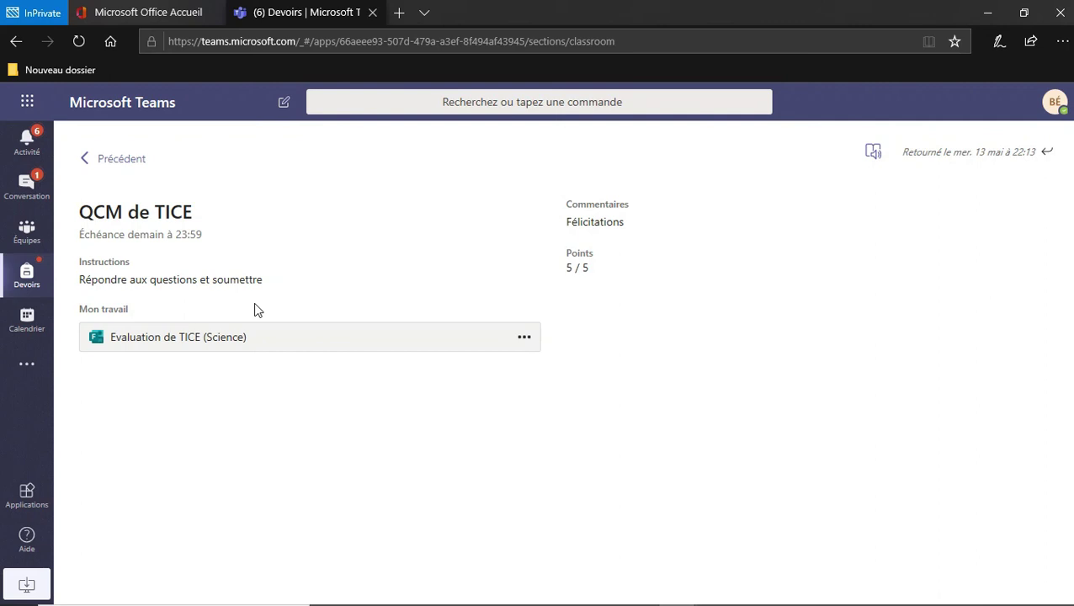
# Return to the completed assignments and view the teacher's feedback on Exercice de recherche
pyautogui.click(102, 160)
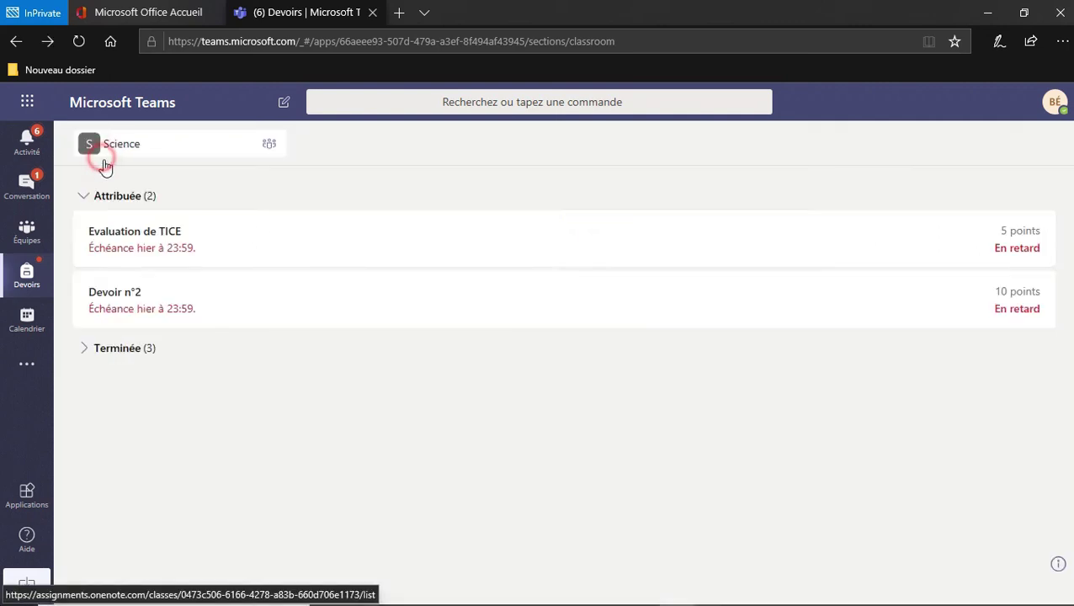
pyautogui.click(129, 352)
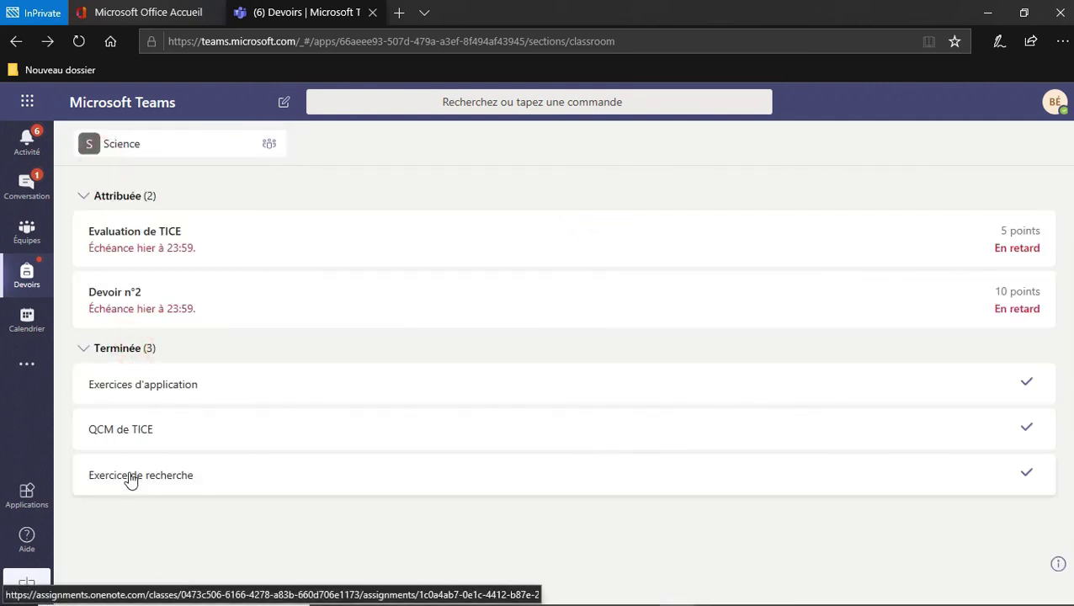
pyautogui.click(131, 478)
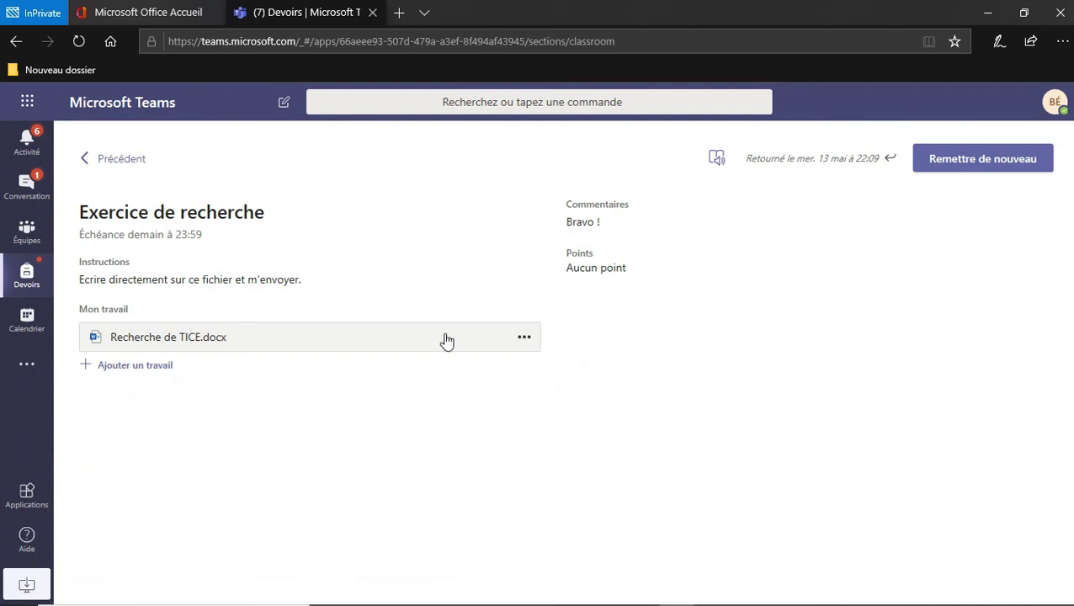